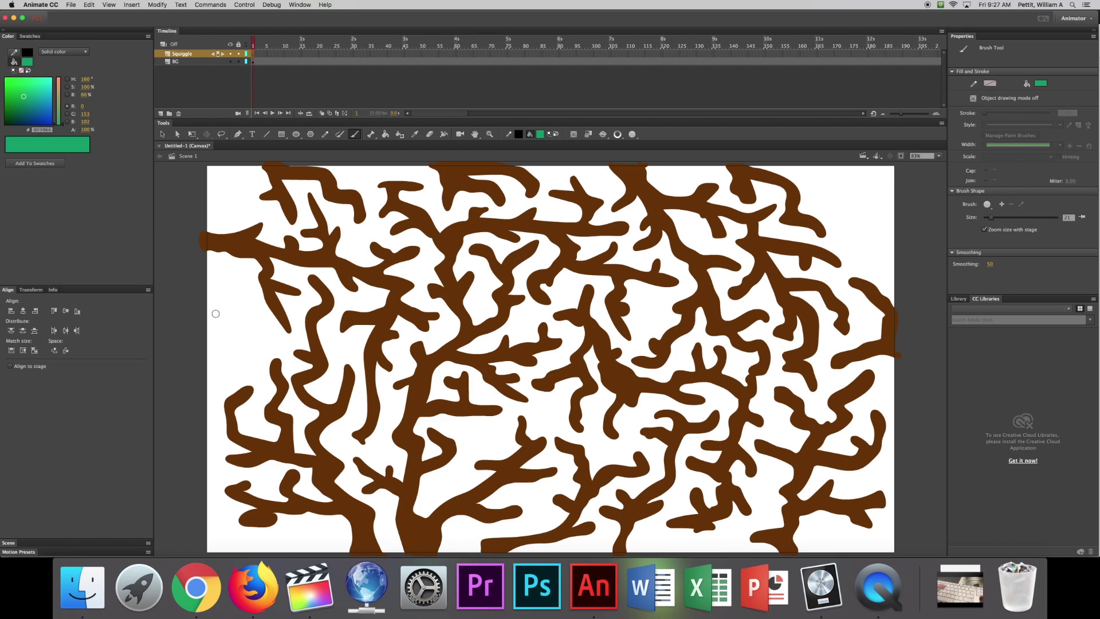
# Paint a short green squiggle at the stage's left edge on frame 1 of the Squiggle layer and insert a blank keyframe after it.
pyautogui.moveTo(207, 314); pyautogui.dragTo(223, 313)
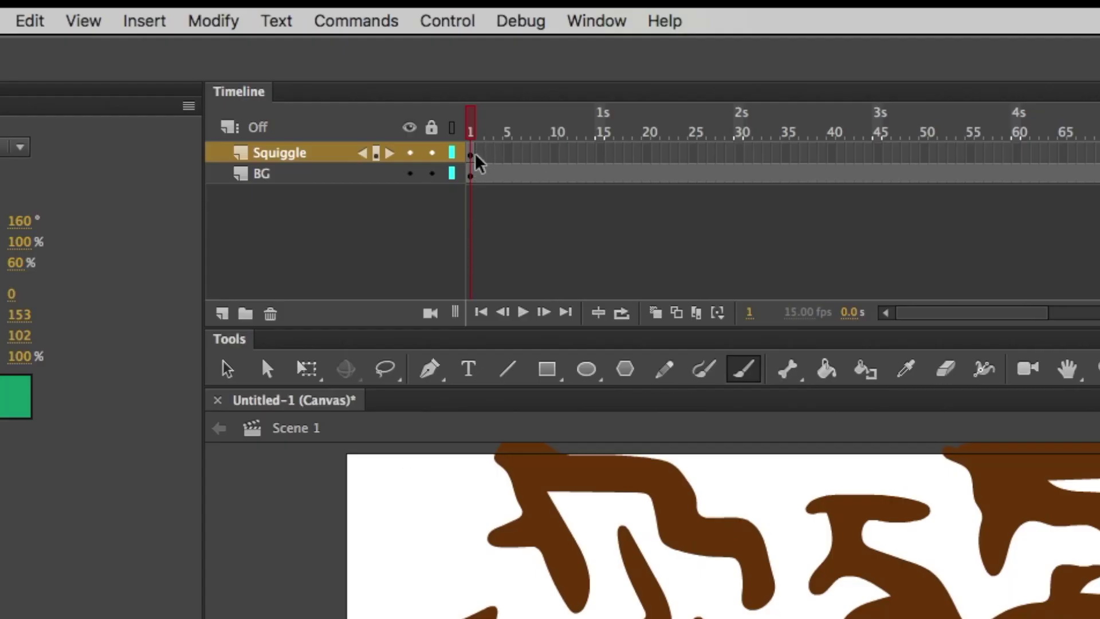
pyautogui.click(151, 24)
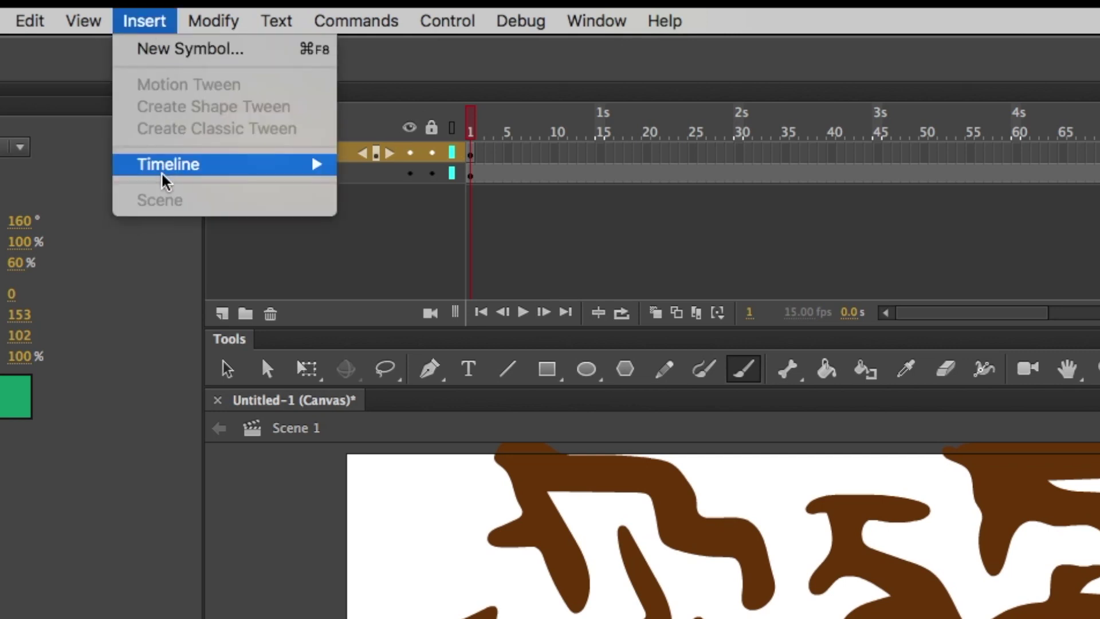
pyautogui.moveTo(166, 179)
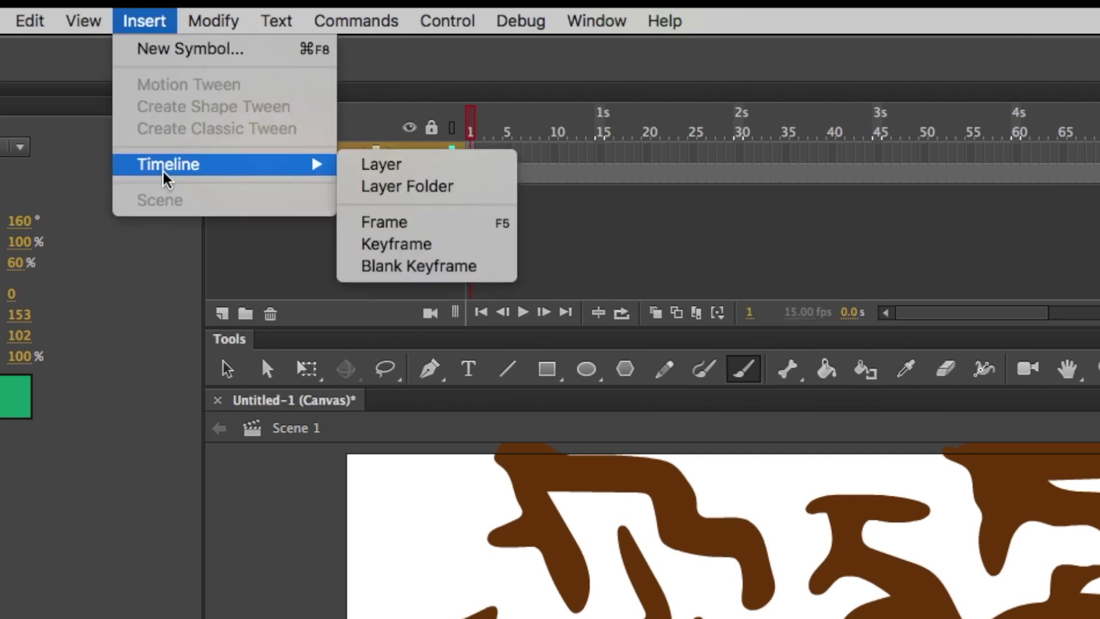
pyautogui.click(491, 269)
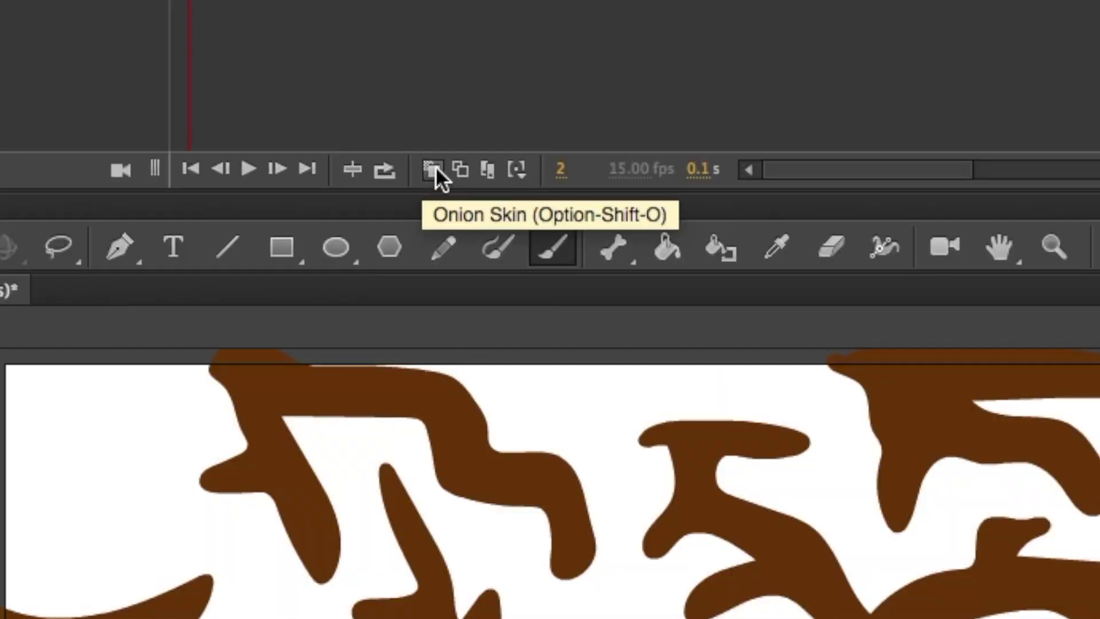
# Turn on Onion Skin and insert a blank keyframe at frame 3 of the Squiggle layer for the next squiggle position.
pyautogui.click(434, 168)
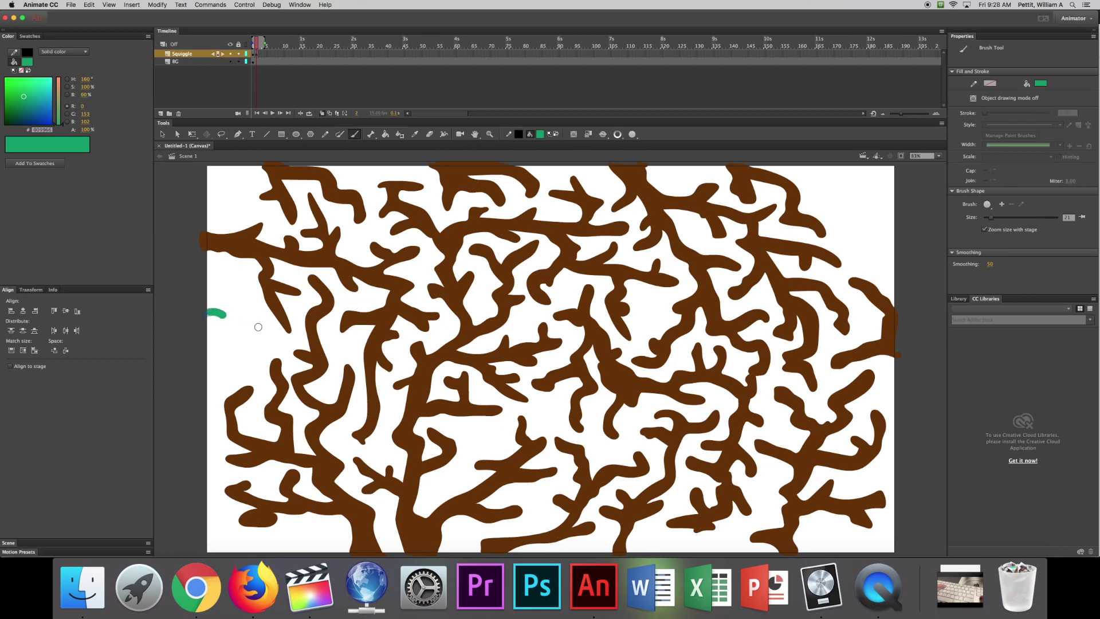
pyautogui.click(131, 5)
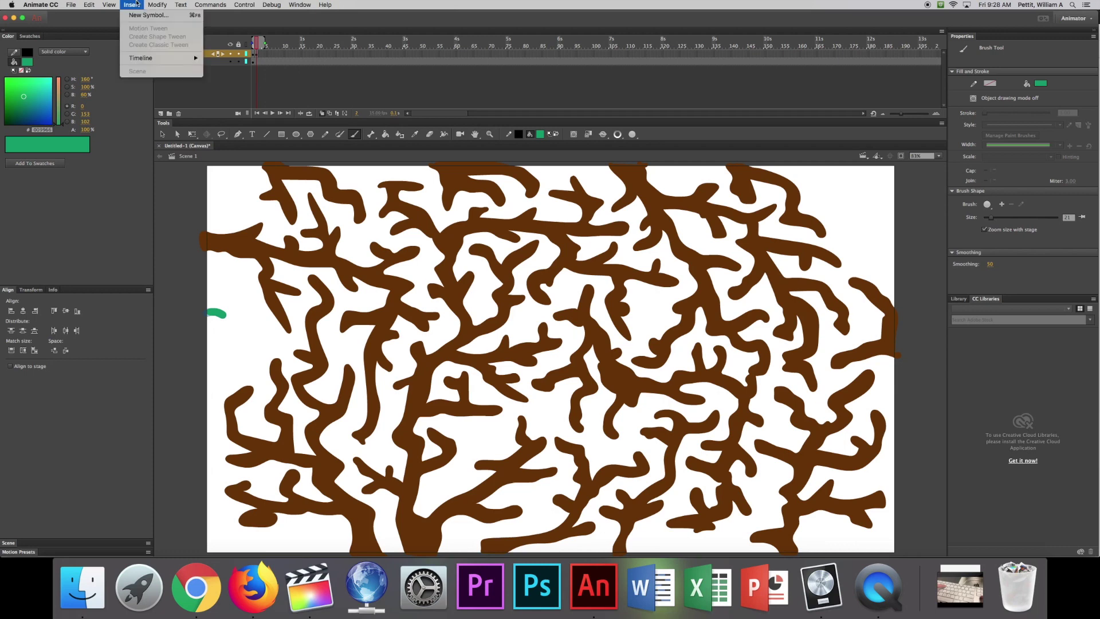
pyautogui.moveTo(141, 57)
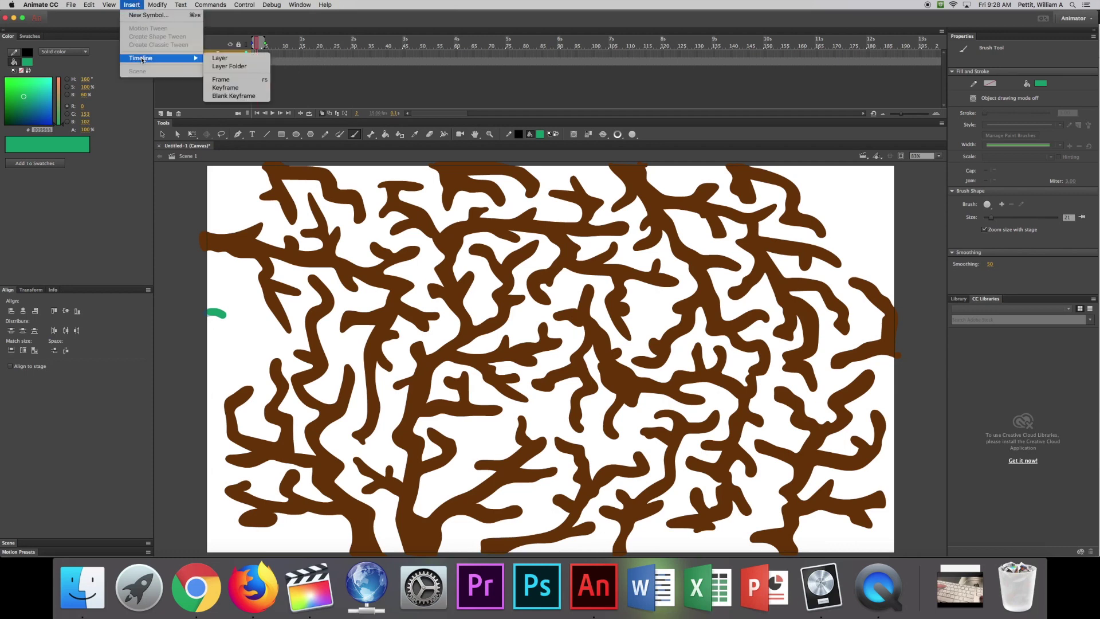
pyautogui.click(244, 97)
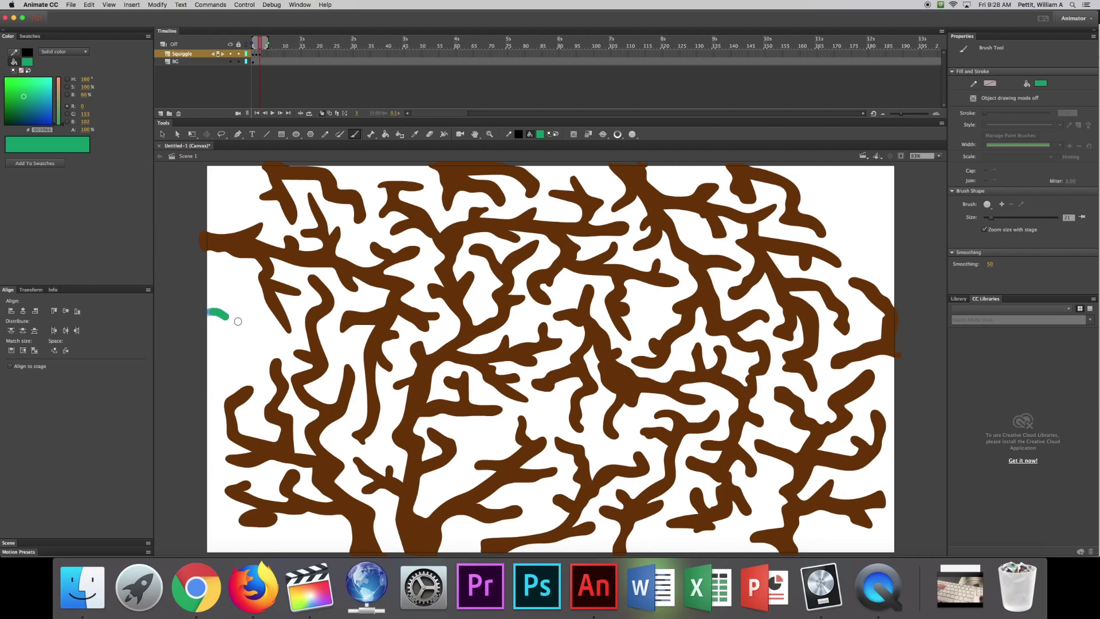
pyautogui.moveTo(261, 47)
pyautogui.mouseDown()
pyautogui.moveTo(243, 48)
pyautogui.moveTo(267, 48)
pyautogui.moveTo(252, 49)
pyautogui.moveTo(263, 66)
pyautogui.mouseUp()
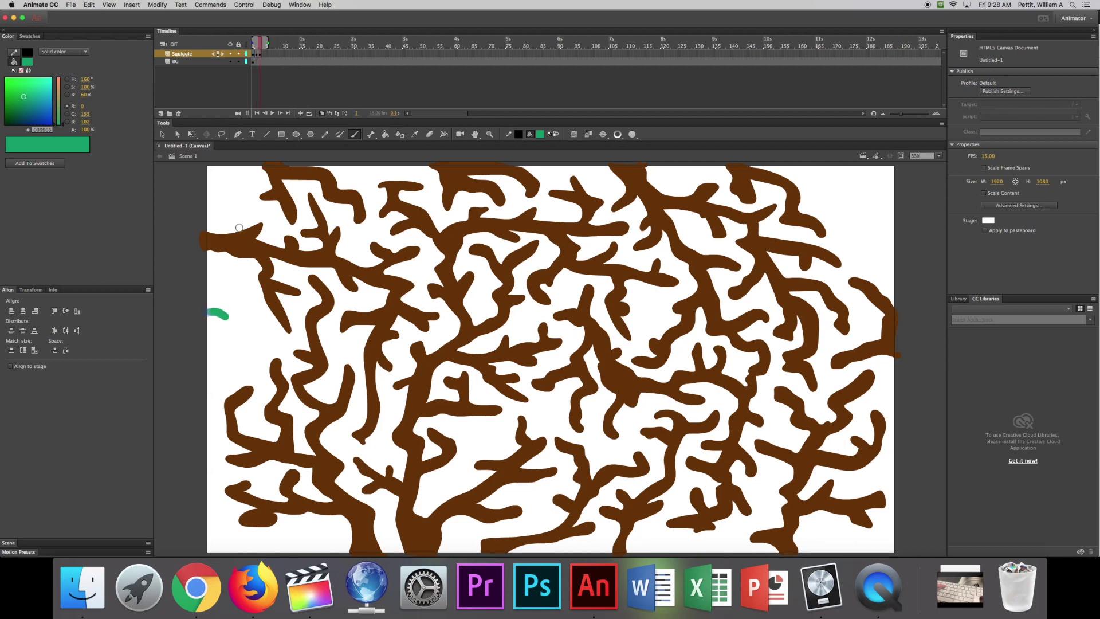
# Insert a blank keyframe at frame 4 and paint the green squiggle slightly further into the stage.
pyautogui.click(138, 5)
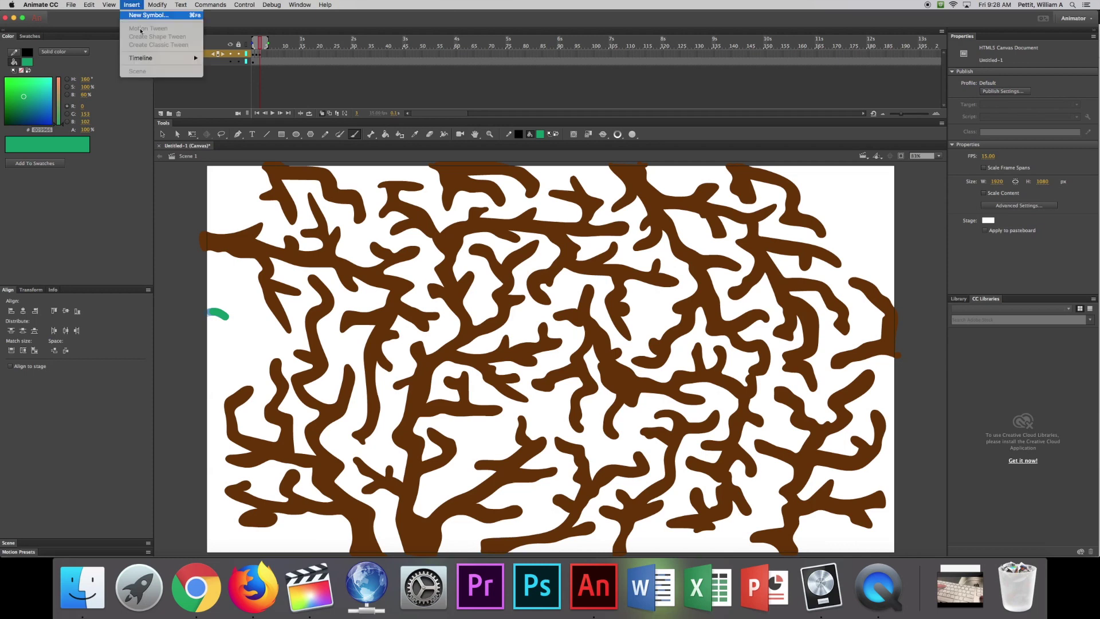
pyautogui.moveTo(143, 58)
pyautogui.click(233, 95)
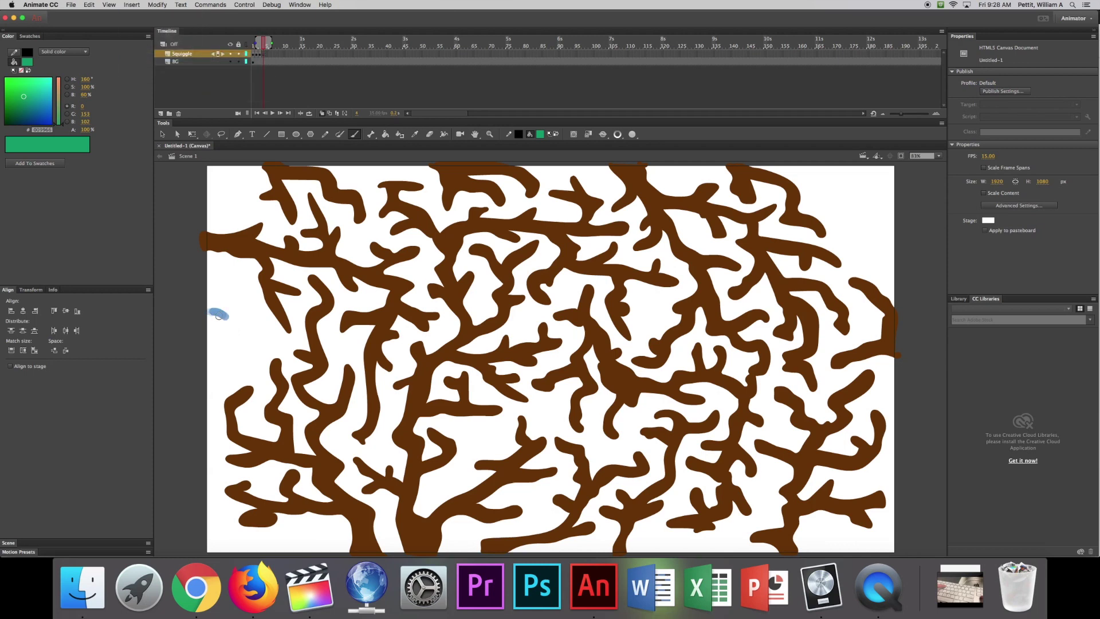
pyautogui.moveTo(211, 310); pyautogui.dragTo(231, 319)
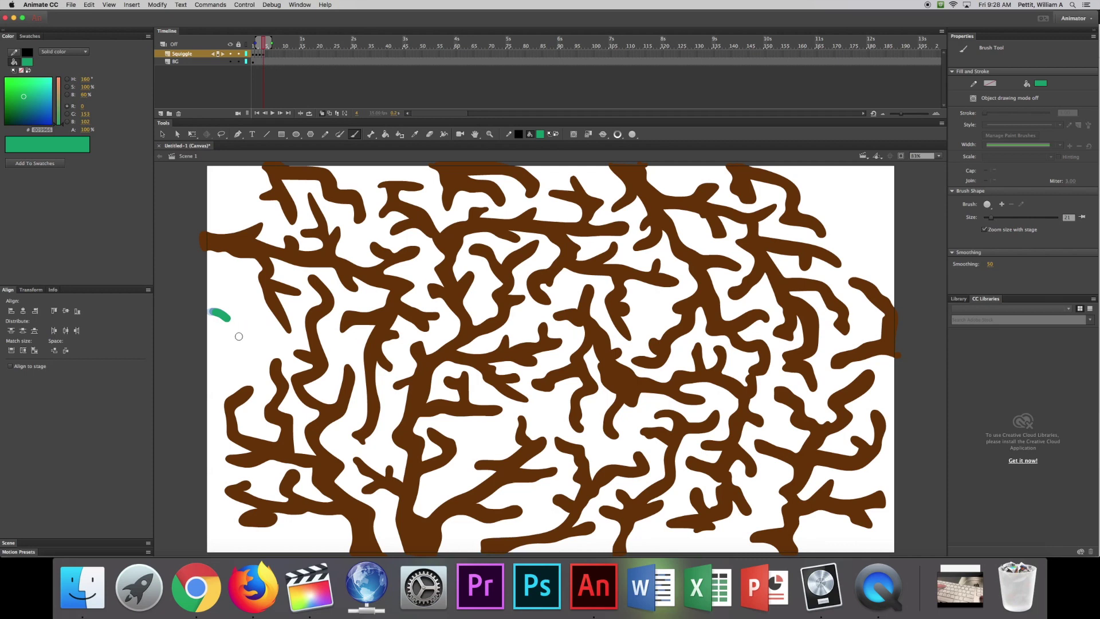
# Add blank keyframes from frame 5 on, painting the squiggle a little further each time, down and right across the open area beside the left branches.
pyautogui.click(131, 4)
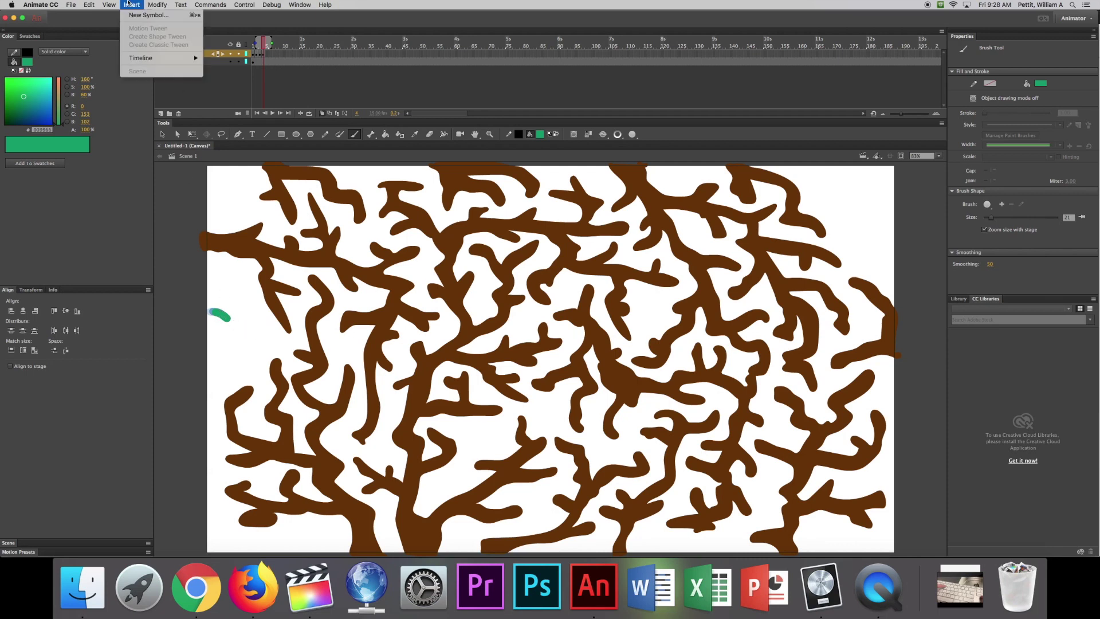
pyautogui.moveTo(155, 58)
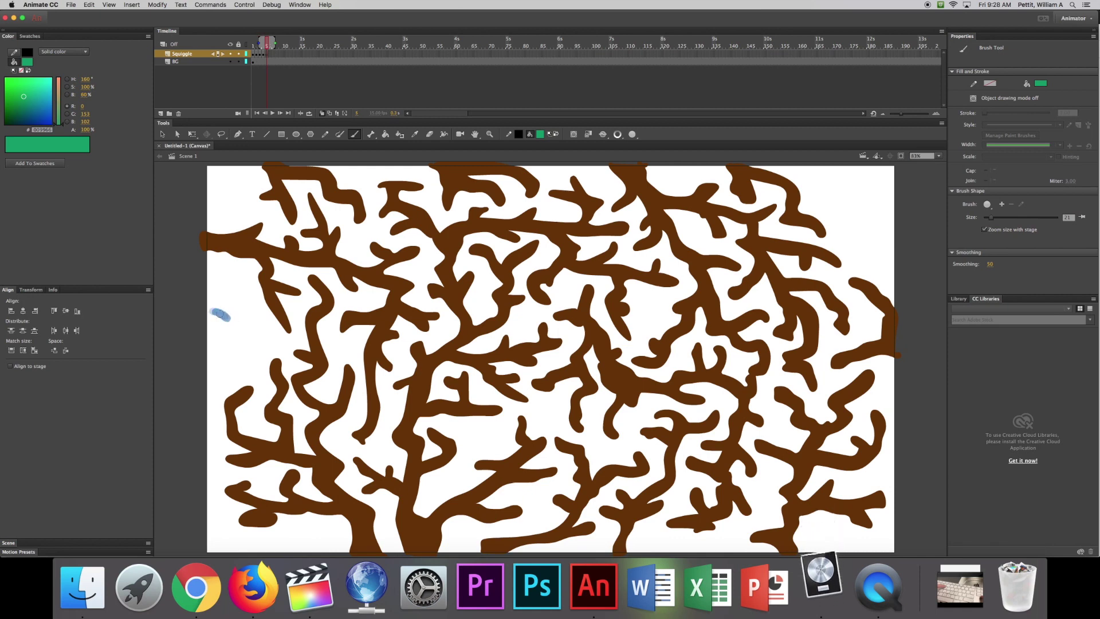
pyautogui.moveTo(211, 311); pyautogui.dragTo(265, 337)
pyautogui.press('F7')
pyautogui.press('F7')
pyautogui.press('F7')
pyautogui.press('F7')
pyautogui.press('F7')
pyautogui.press('F7')
pyautogui.press('F7')
pyautogui.press('F7')
pyautogui.press('F7')
pyautogui.press('F7')
pyautogui.press('F7')
pyautogui.press('F7')
# Keep adding blank keyframes and painting the squiggle as it climbs diagonally to the tip of the wavy branch below the long horizontal branch.
pyautogui.moveTo(251, 334)
pyautogui.mouseDown()
pyautogui.moveTo(298, 336)
pyautogui.moveTo(312, 272)
pyautogui.mouseUp()
pyautogui.press('F7')
pyautogui.press('F7')
pyautogui.press('F7')
pyautogui.press('F7')
pyautogui.press('F7')
pyautogui.press('F7')
pyautogui.press('F7')
pyautogui.press('F7')
pyautogui.press('F7')
pyautogui.press('F7')
pyautogui.press('F7')
pyautogui.press('F7')
pyautogui.press('F7')
pyautogui.press('F7')
pyautogui.press('F7')
pyautogui.press('F7')
pyautogui.press('F7')
pyautogui.press('F7')
pyautogui.press('F7')
pyautogui.press('F7')
pyautogui.press('F7')
pyautogui.press('F7')
pyautogui.press('F7')
pyautogui.press('F7')
pyautogui.press('F7')
pyautogui.press('F7')
pyautogui.press('F7')
pyautogui.press('F7')
pyautogui.press('F7')
# Continue frame by frame, painting the squiggle over the wavy branch's tip and down into the gap on its right through frame 61.
pyautogui.moveTo(306, 275); pyautogui.dragTo(329, 282)
pyautogui.press('F7')
pyautogui.press('F7')
pyautogui.press('F7')
pyautogui.press('F7')
pyautogui.moveTo(325, 279); pyautogui.dragTo(347, 299)
pyautogui.press('F7')
pyautogui.press('F7')
pyautogui.press('F7')
pyautogui.press('F7')
pyautogui.press('F7')
pyautogui.press('F7')
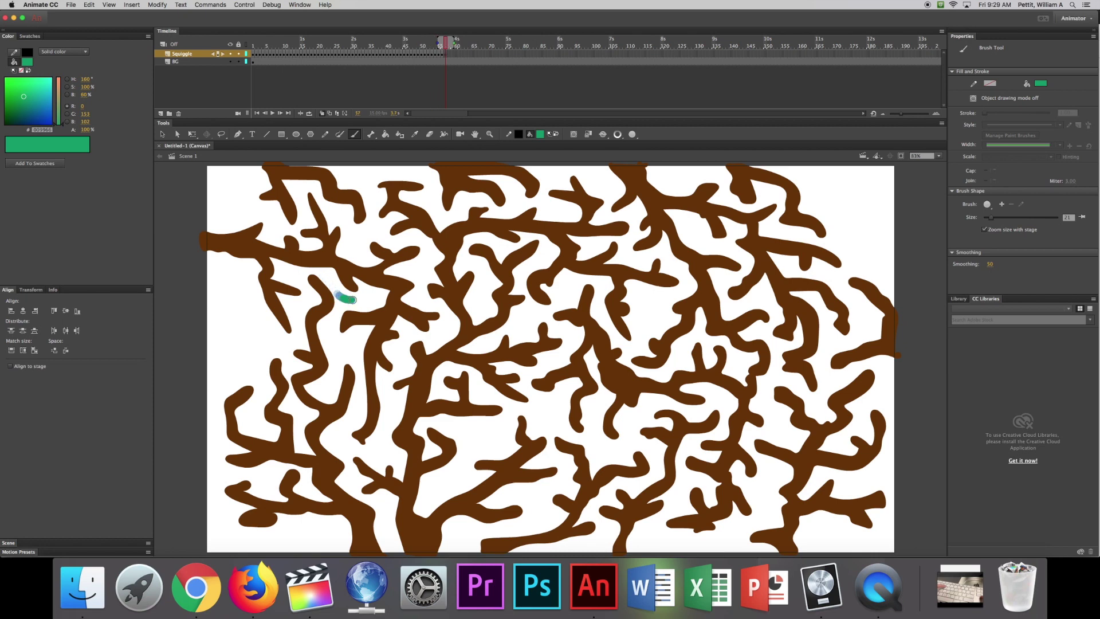
pyautogui.press('F7')
pyautogui.press('F7')
pyautogui.press('F7')
pyautogui.press('F7')
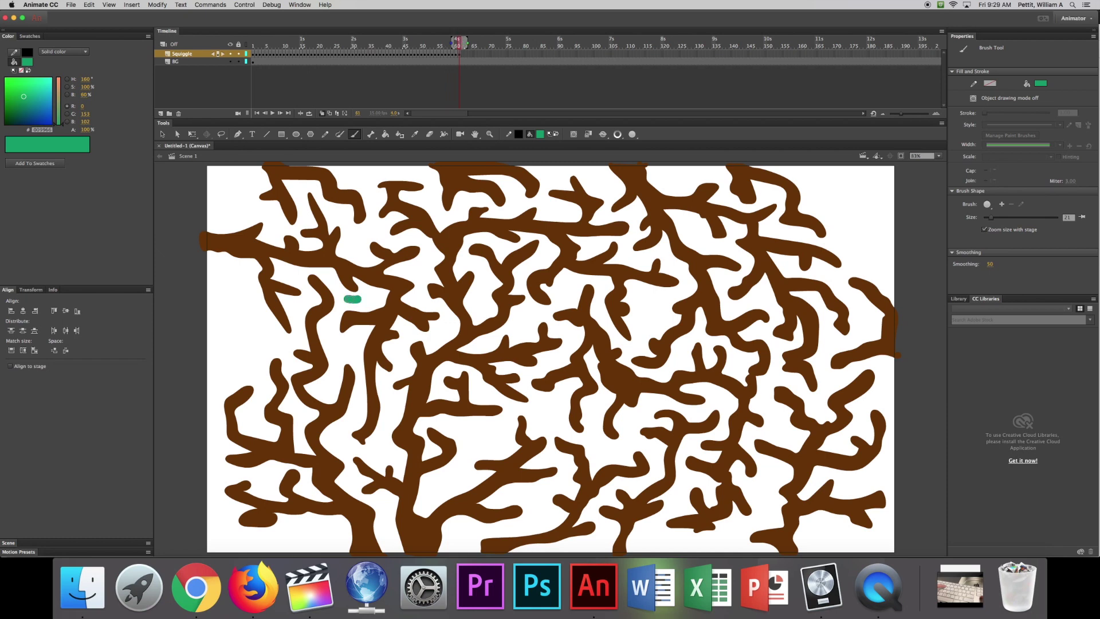
pyautogui.press('F7')
# Add further blank keyframes and paint the squiggle crawling down the gap between the wavy branch and the neighbouring vertical branch.
pyautogui.moveTo(357, 299)
pyautogui.mouseDown()
pyautogui.moveTo(346, 299)
pyautogui.moveTo(365, 293)
pyautogui.moveTo(335, 315)
pyautogui.moveTo(333, 332)
pyautogui.moveTo(356, 370)
pyautogui.moveTo(353, 405)
pyautogui.mouseUp()
pyautogui.press('F7')
pyautogui.press('F7')
pyautogui.press('F7')
pyautogui.press('F7')
pyautogui.press('F7')
pyautogui.press('F7')
pyautogui.press('F7')
pyautogui.press('F7')
pyautogui.press('F7')
pyautogui.press('F7')
pyautogui.press('F7')
pyautogui.press('F7')
pyautogui.press('F7')
pyautogui.press('F7')
pyautogui.press('F7')
pyautogui.press('F7')
pyautogui.press('F7')
pyautogui.press('F7')
pyautogui.press('F7')
pyautogui.press('F7')
pyautogui.press('F7')
pyautogui.press('F7')
pyautogui.press('F7')
pyautogui.press('F7')
pyautogui.press('F7')
pyautogui.press('F7')
pyautogui.press('F7')
pyautogui.press('F7')
pyautogui.press('F7')
pyautogui.press('F7')
pyautogui.press('F7')
pyautogui.press('F7')
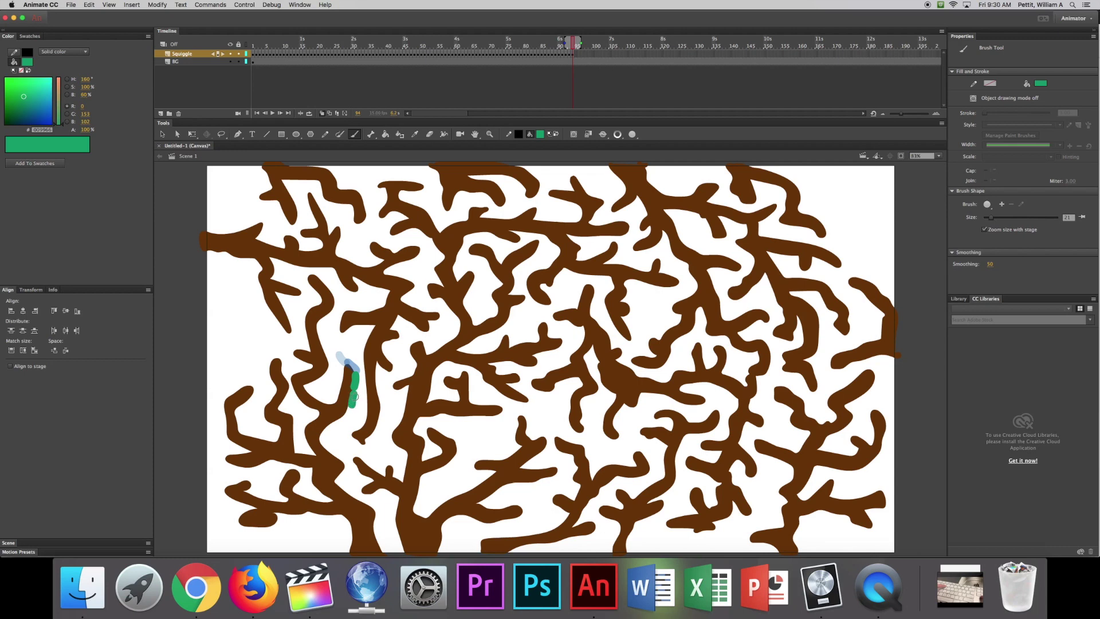
# Undo the last brush stroke and continue the squiggle frame by frame down past the vertical branch's lower end, extending the keyframes to frame 107.
pyautogui.press('super+z')
pyautogui.press('F7')
pyautogui.moveTo(356, 383)
pyautogui.mouseDown()
pyautogui.moveTo(342, 441)
pyautogui.moveTo(360, 449)
pyautogui.mouseUp()
pyautogui.press('F7')
pyautogui.press('F7')
pyautogui.press('F7')
pyautogui.press('F7')
pyautogui.press('F7')
pyautogui.press('F7')
pyautogui.press('F7')
pyautogui.press('F7')
pyautogui.press('F7')
pyautogui.press('F7')
pyautogui.press('F7')
pyautogui.press('F7')
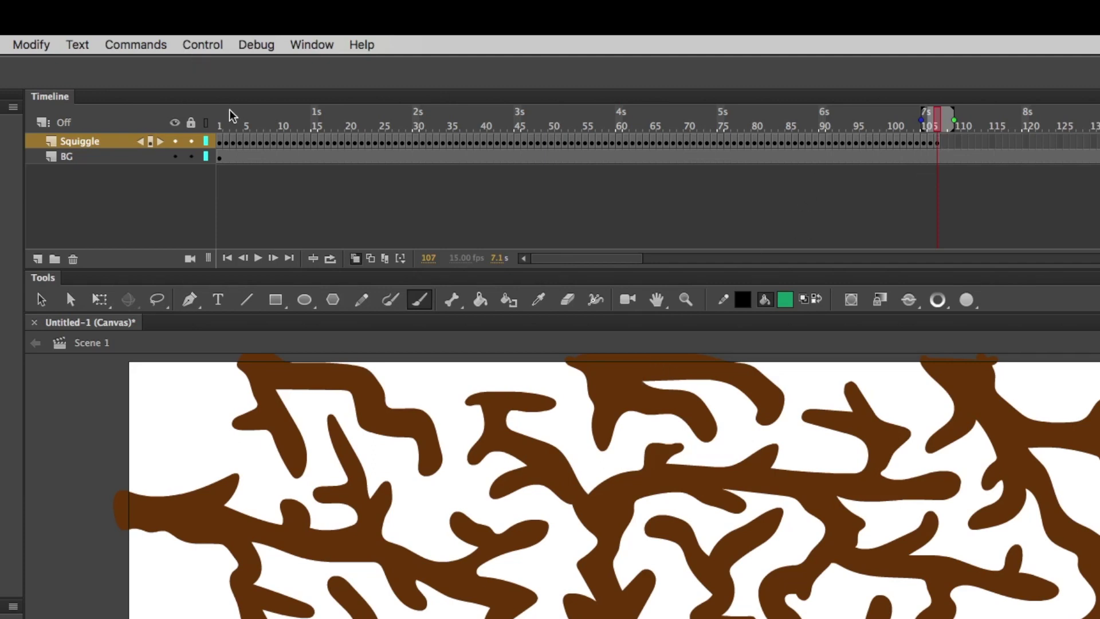
# Return to frame 1, turn off Onion Skin and play the squiggle animation.
pyautogui.click(221, 126)
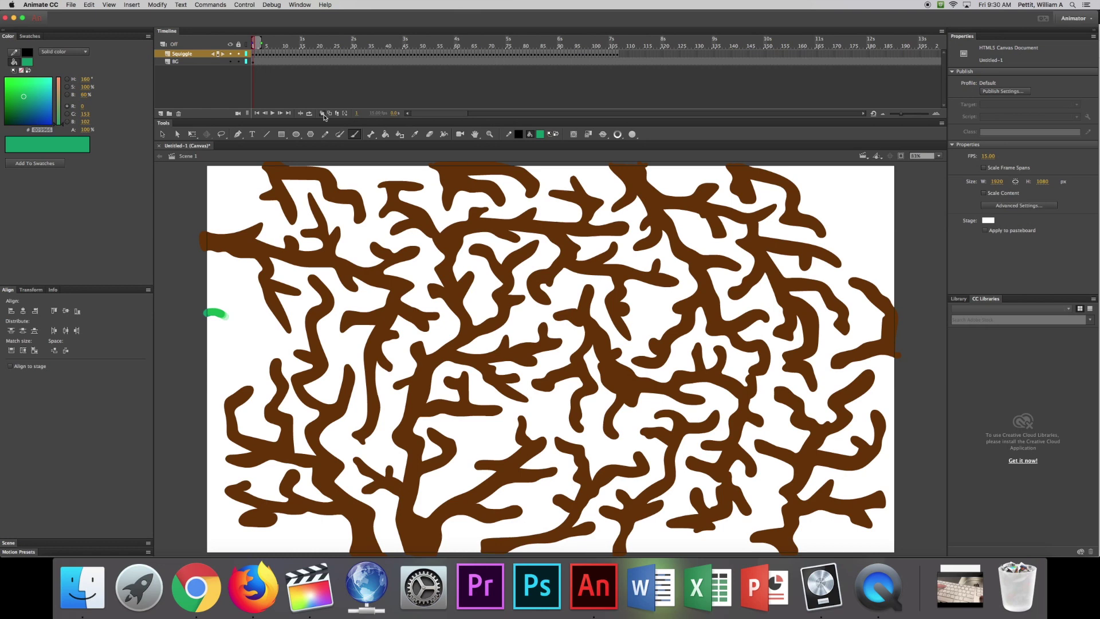
pyautogui.click(322, 113)
pyautogui.click(273, 114)
pyautogui.click(274, 115)
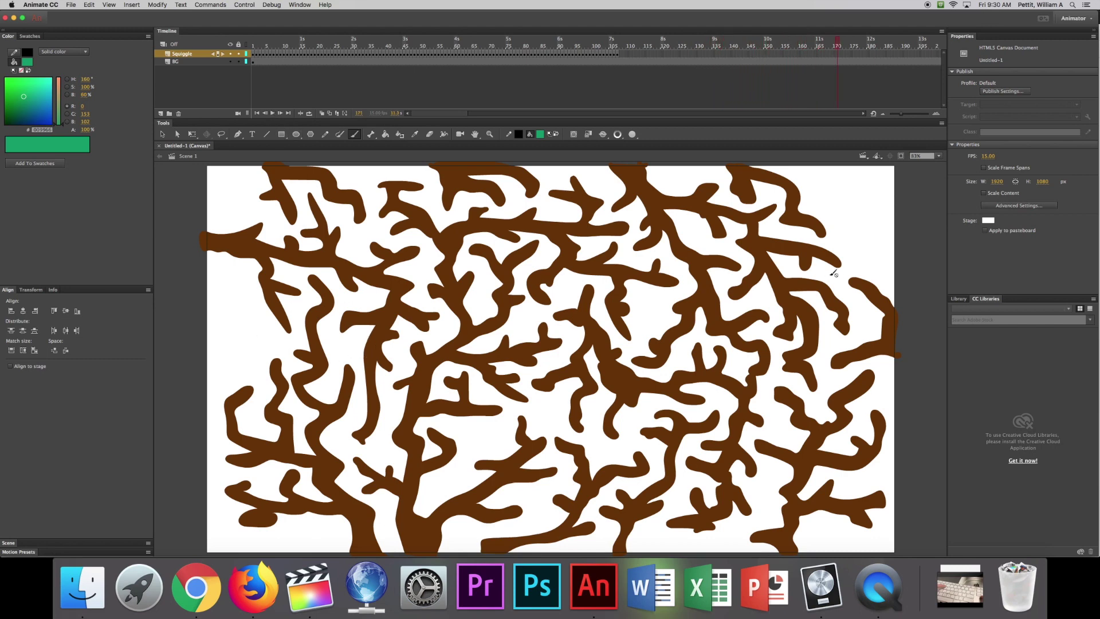